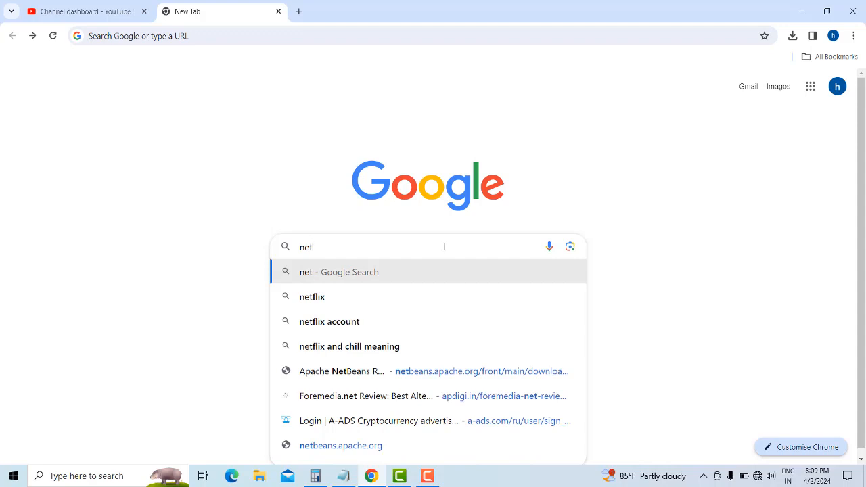
Search Google for "netbeans ide".
type("bea")
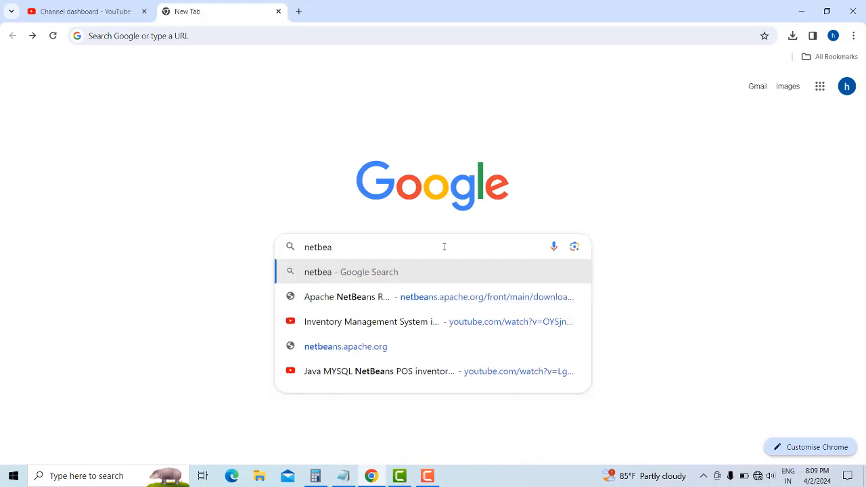
type("ns ide")
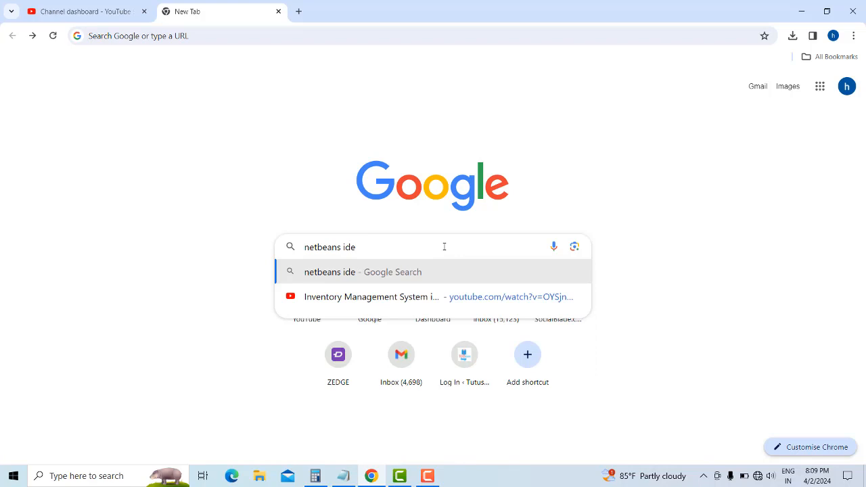
key("Return")
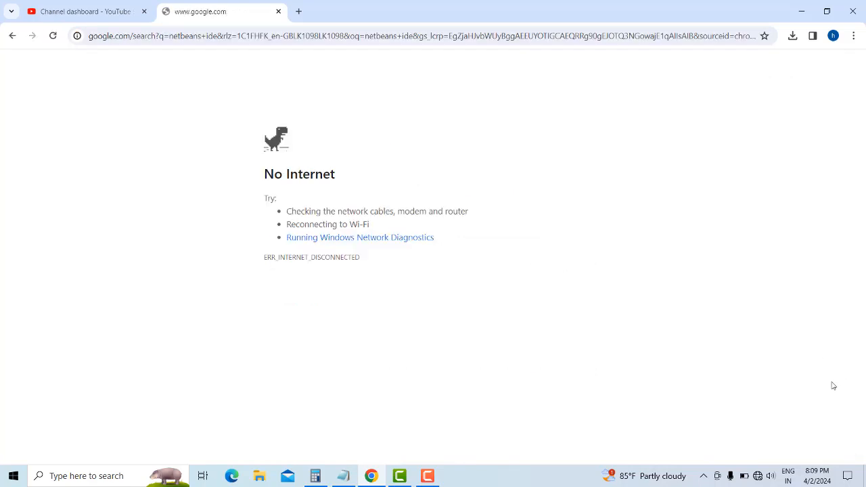
Connect the computer to the secured SLT-4G Wi-Fi network and reload the "netbeans ide" search.
left_click(758, 476)
left_click(744, 159)
left_click(817, 206)
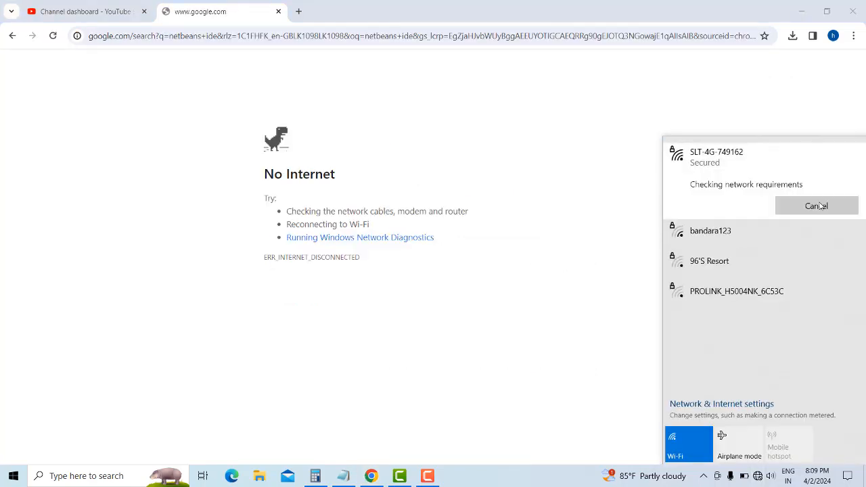
left_click(330, 36)
left_click(330, 36)
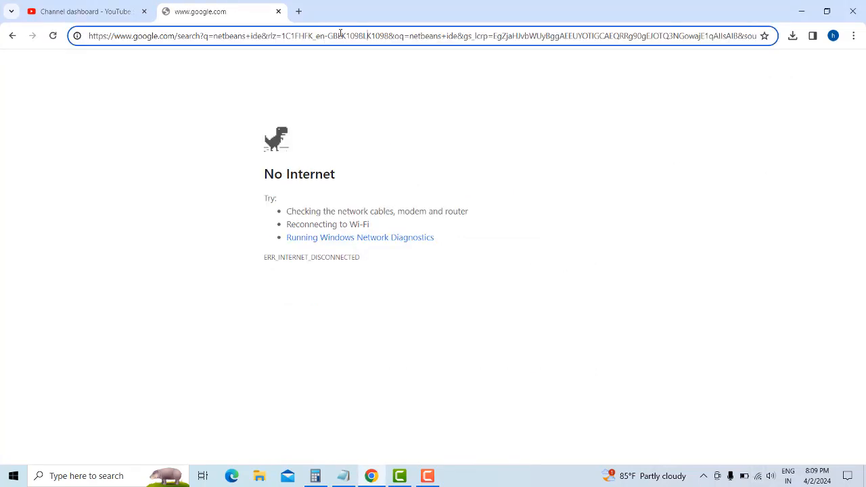
key("Return")
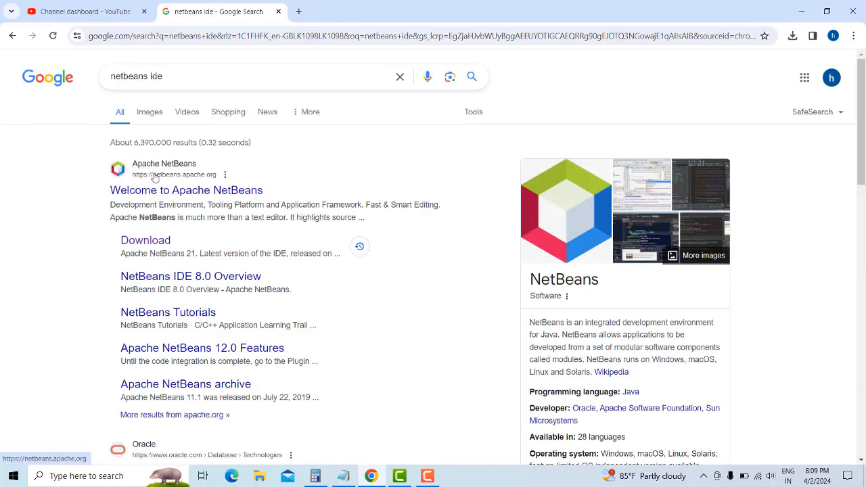
Look over the Apache NetBeans home page from the search results and return to the results.
left_click(217, 193)
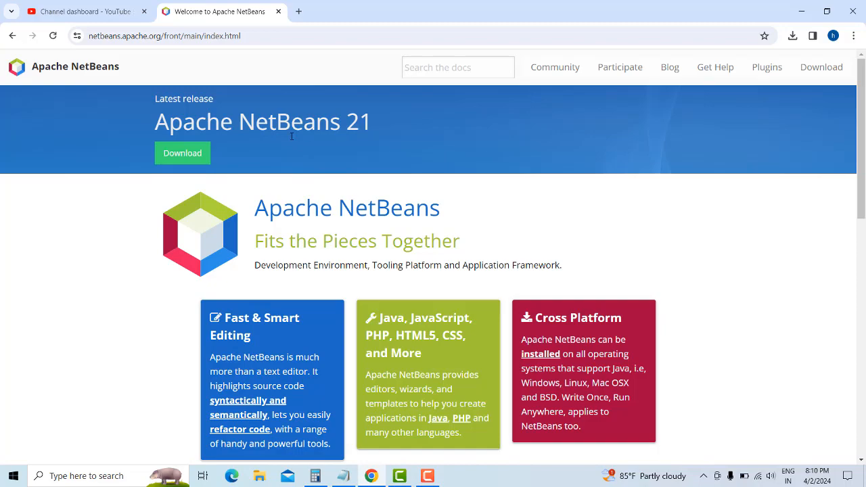
scroll(704, 196, "down", 6)
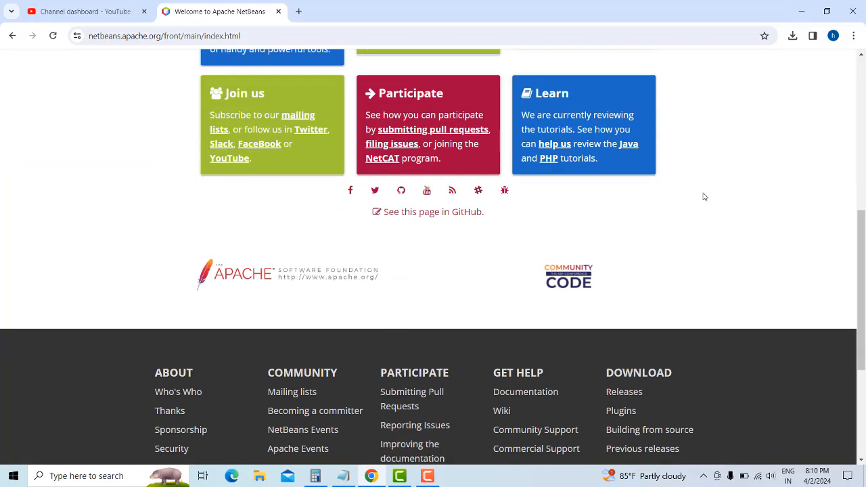
scroll(705, 197, "up", 7)
left_click(12, 36)
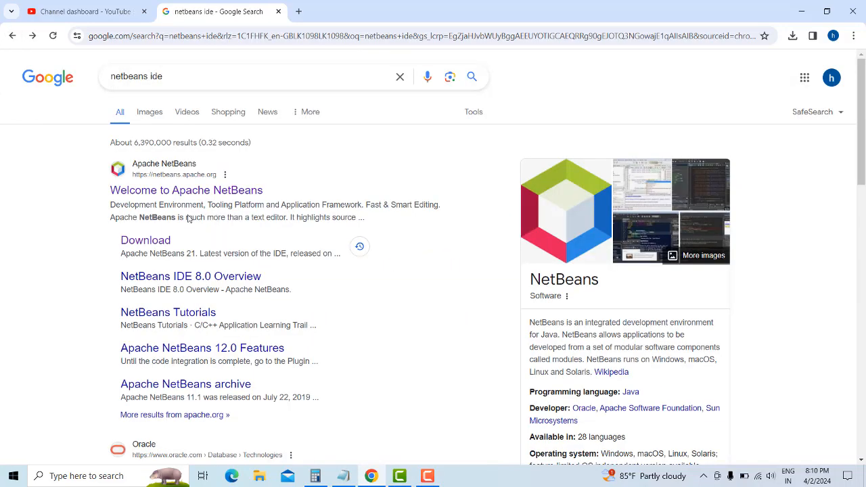
Open the Apache NetBeans Download page from the search results and look over the release options.
left_click(154, 248)
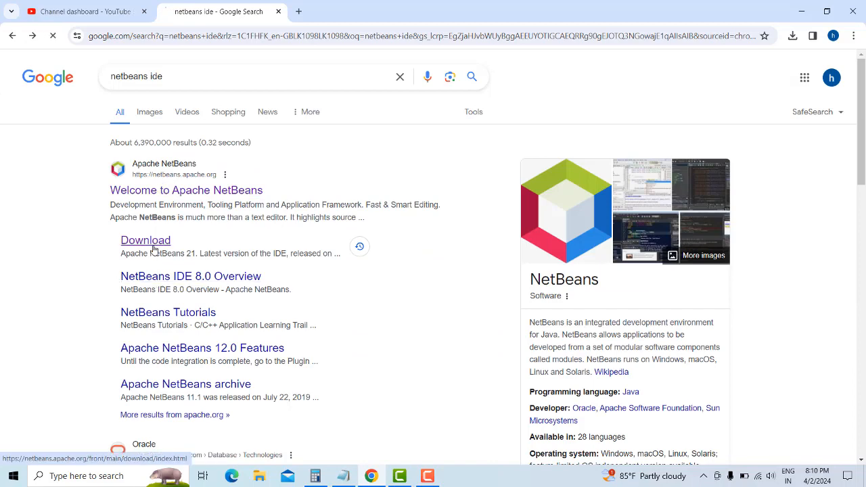
scroll(309, 270, "down", 3)
scroll(305, 271, "up", 2)
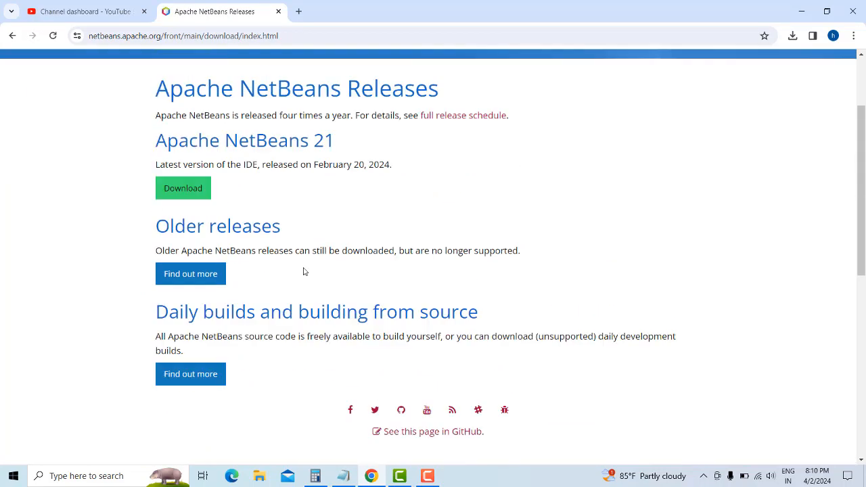
scroll(304, 271, "up", 2)
scroll(223, 277, "down", 2)
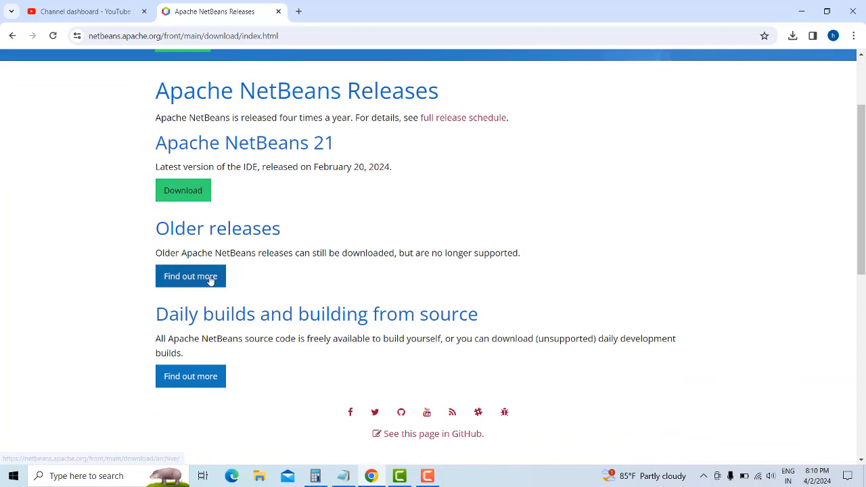
Browse the archive of older Apache NetBeans releases and return to the releases page.
left_click(210, 278)
scroll(484, 270, "down", 2)
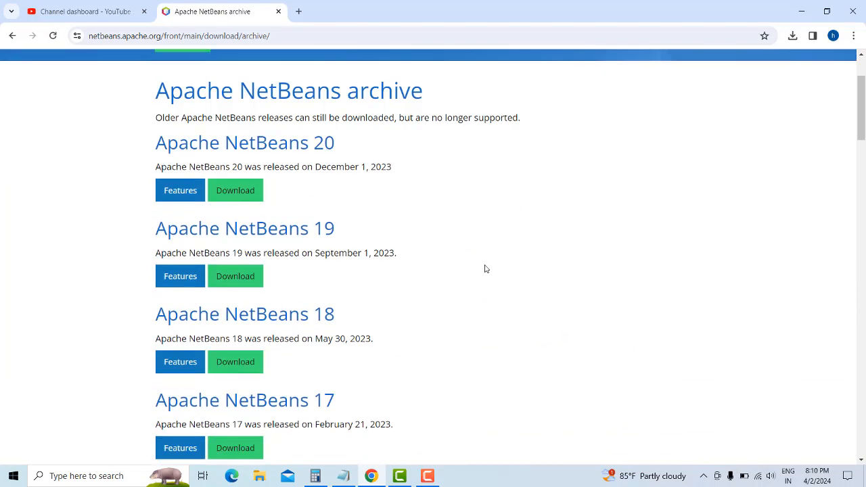
scroll(485, 269, "down", 8)
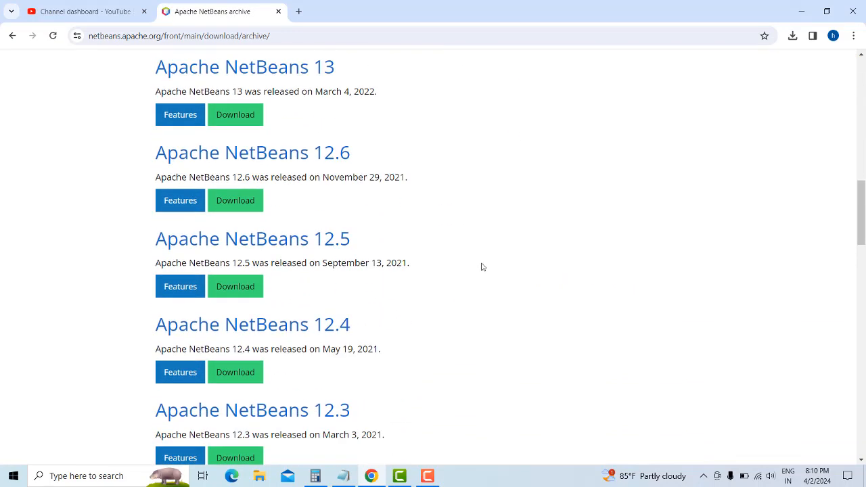
scroll(483, 266, "down", 8)
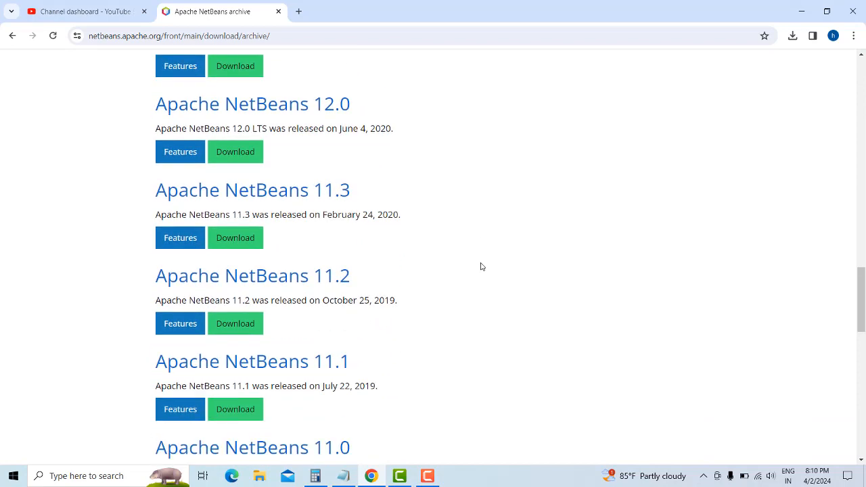
scroll(482, 266, "down", 5)
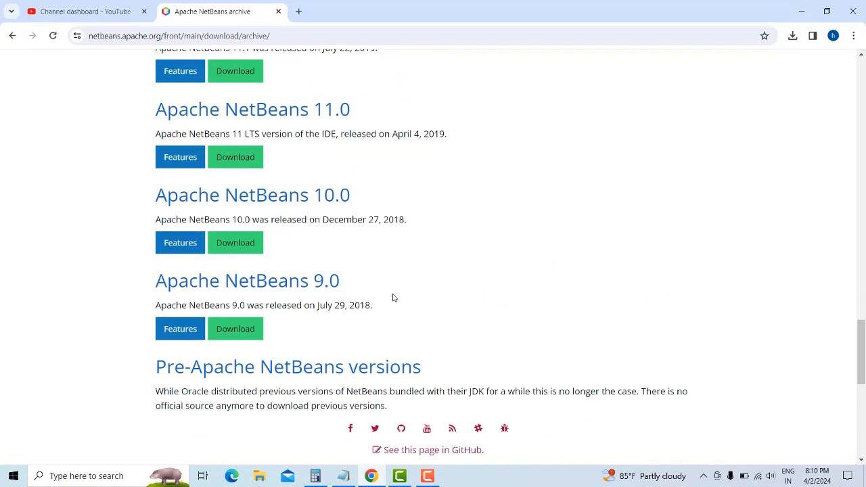
left_click(12, 35)
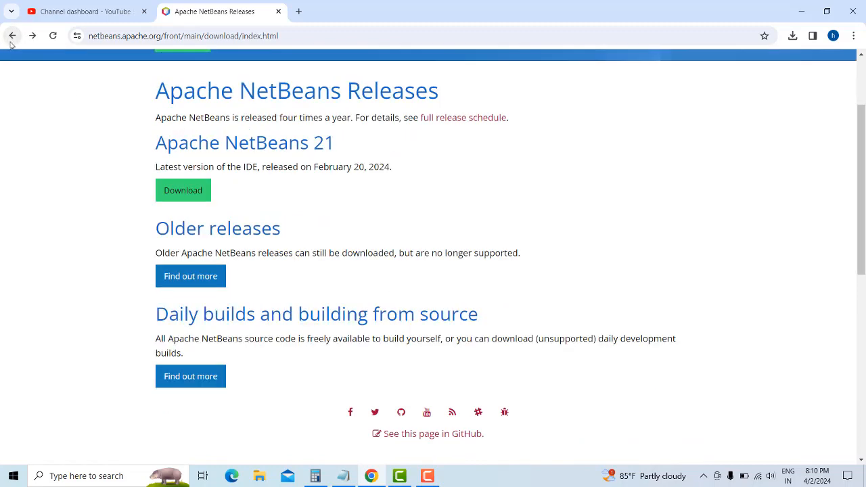
Open the Apache NetBeans 21 download page and choose the Windows installer Apache-NetBeans-21-bin-windows-x64.exe.
scroll(284, 244, "up", 2)
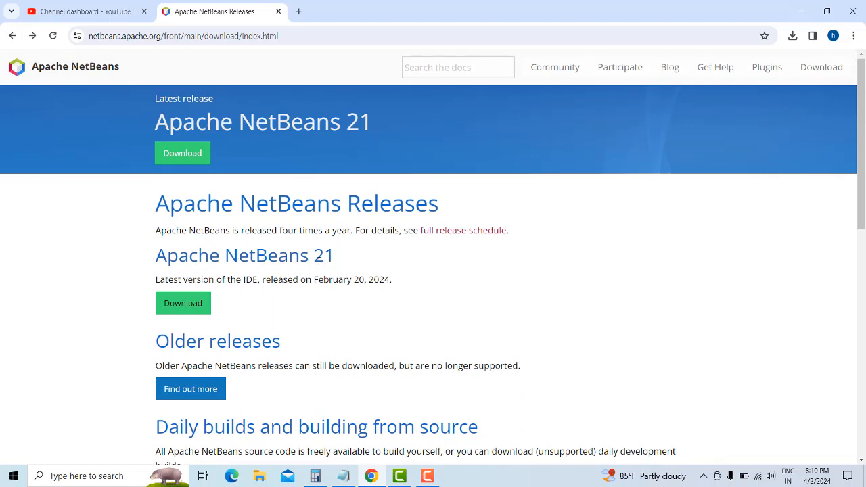
scroll(333, 248, "down", 2)
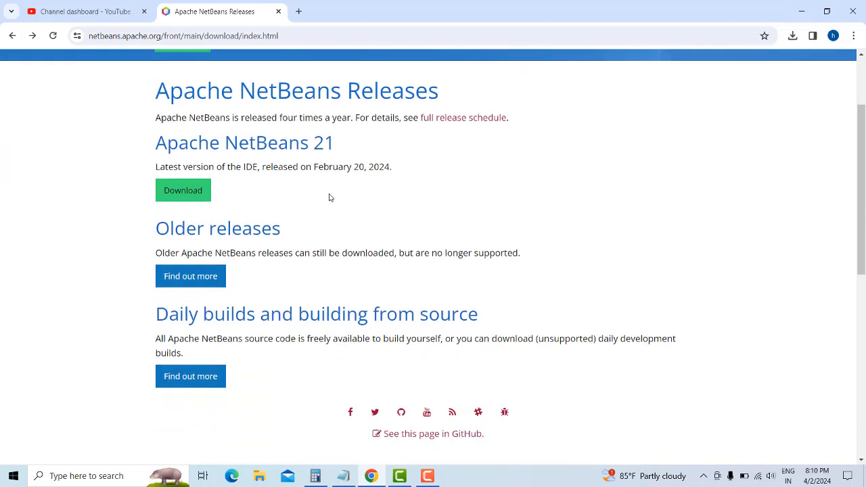
left_click(195, 192)
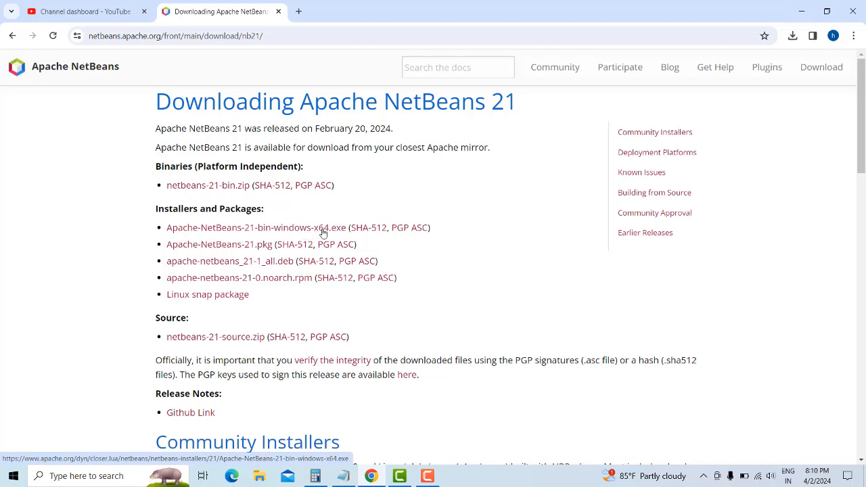
left_click(220, 231)
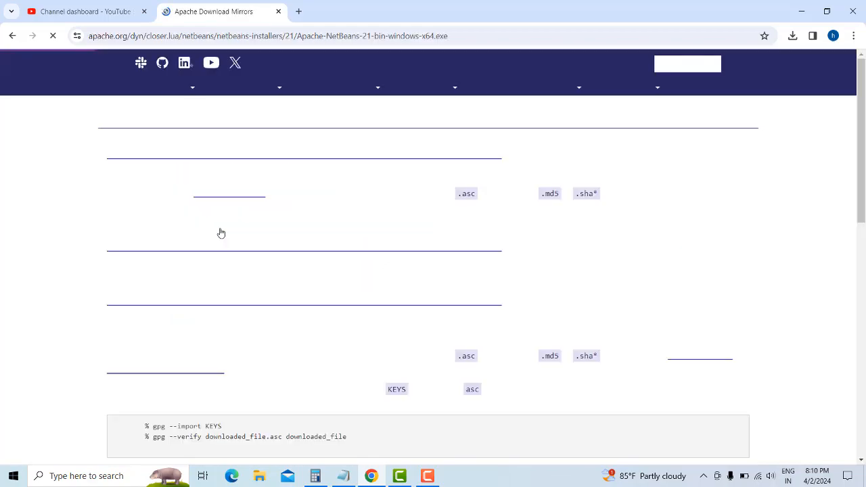
Download the Windows installer from the suggested Apache mirror location and check its download progress.
scroll(744, 219, "down", 4)
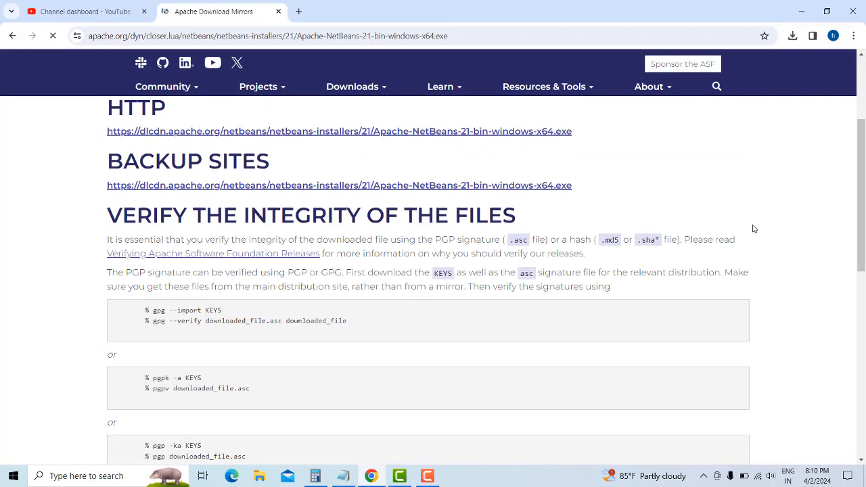
scroll(756, 230, "up", 4)
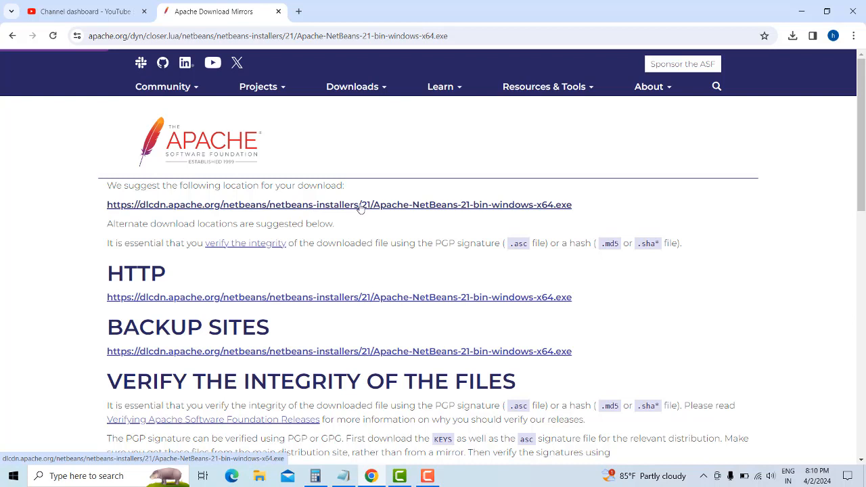
left_click(442, 211)
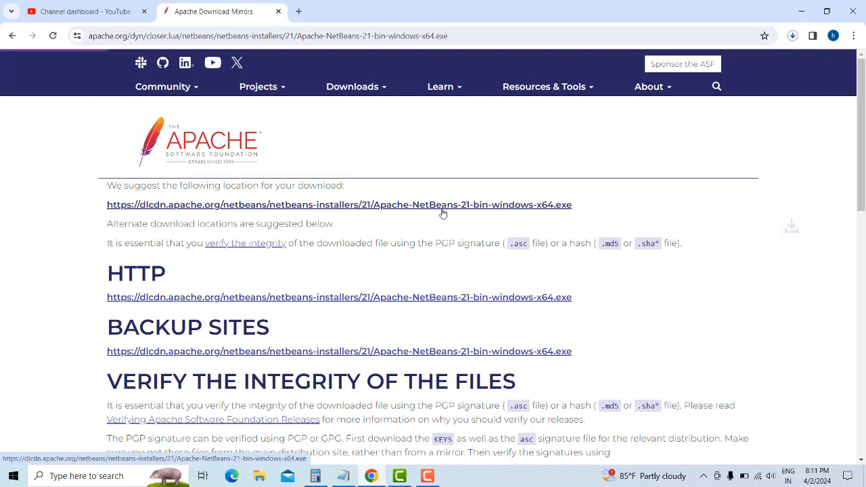
left_click(793, 35)
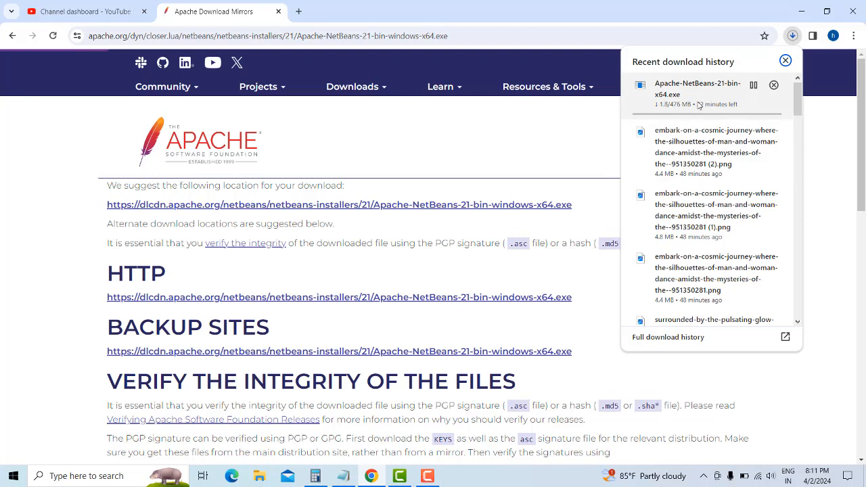
left_click(428, 476)
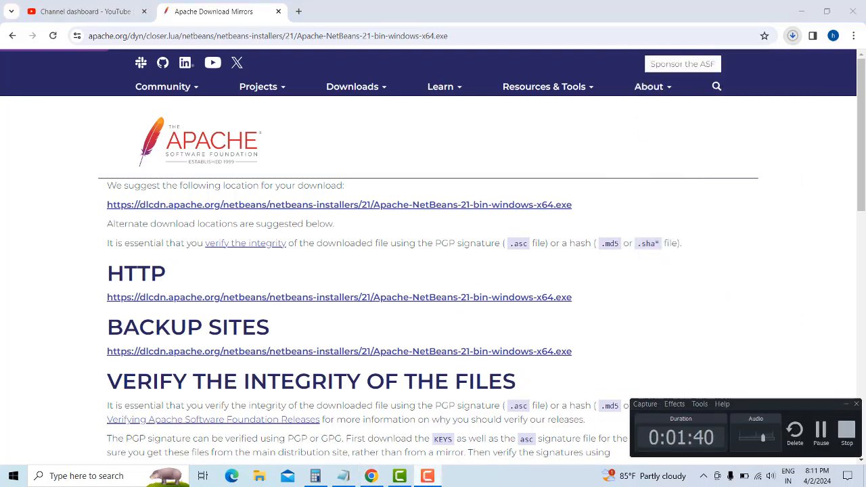
left_click(840, 448)
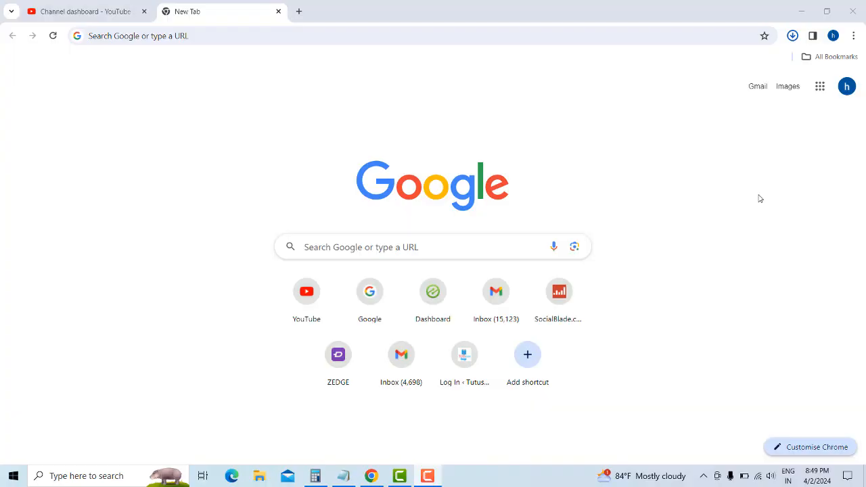
Show the downloaded Apache NetBeans 21 installer in its folder and run it.
left_click(793, 35)
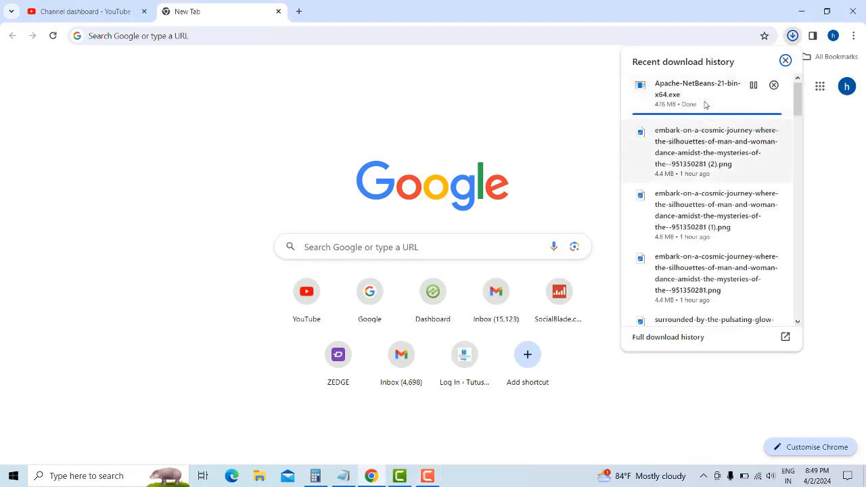
left_click(853, 212)
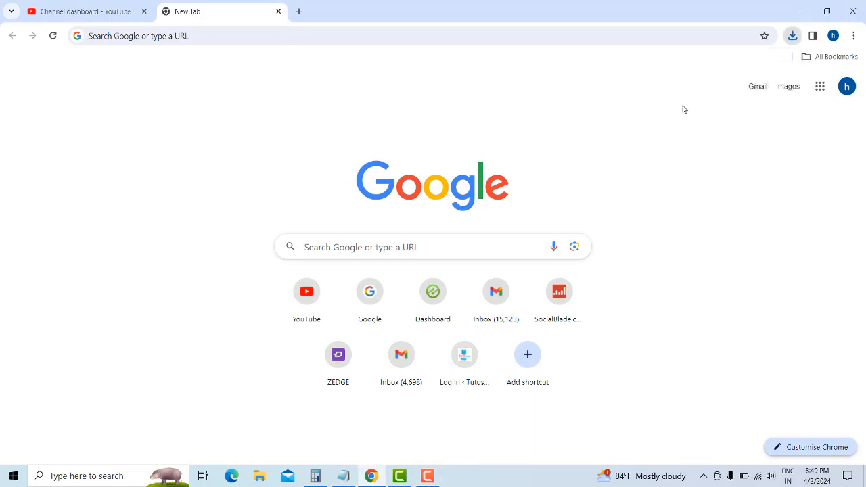
left_click(793, 35)
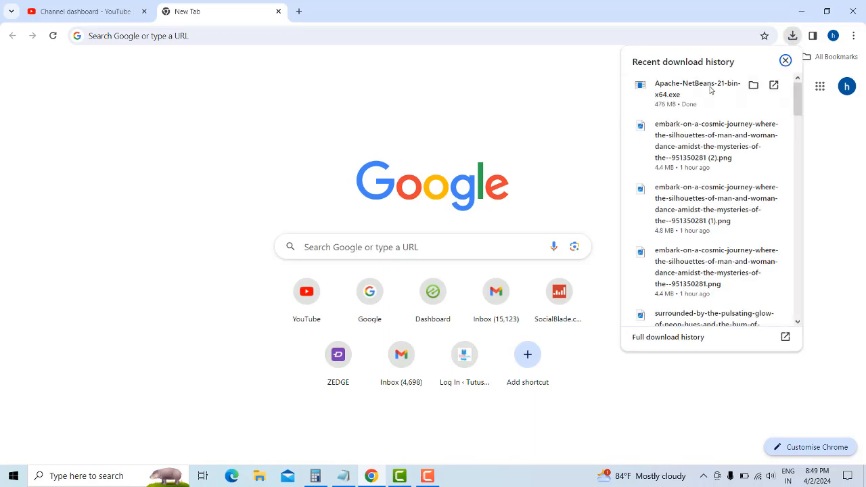
left_click(753, 85)
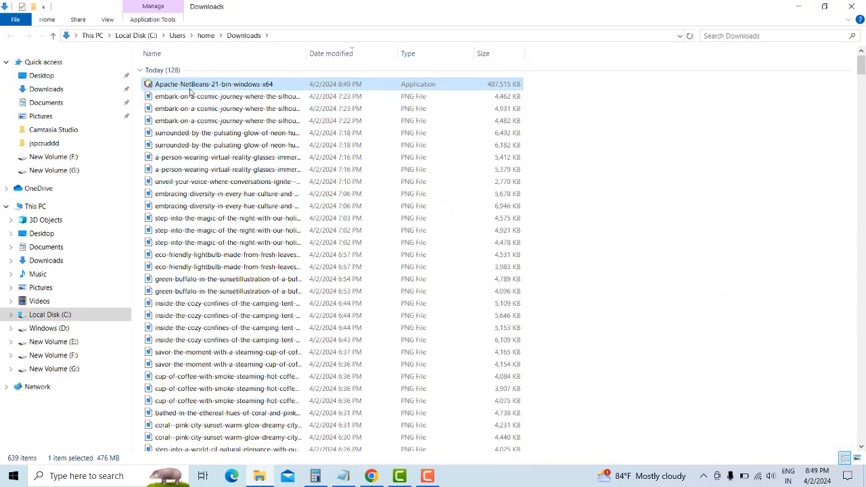
double_click(210, 84)
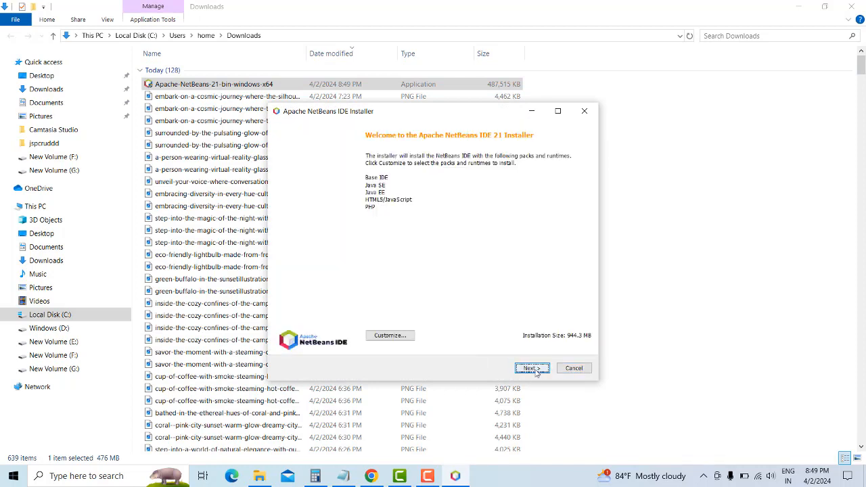
Proceed past the installer's welcome page, accept the license agreement terms and continue to the installation folder settings.
left_click(532, 369)
left_click(352, 344)
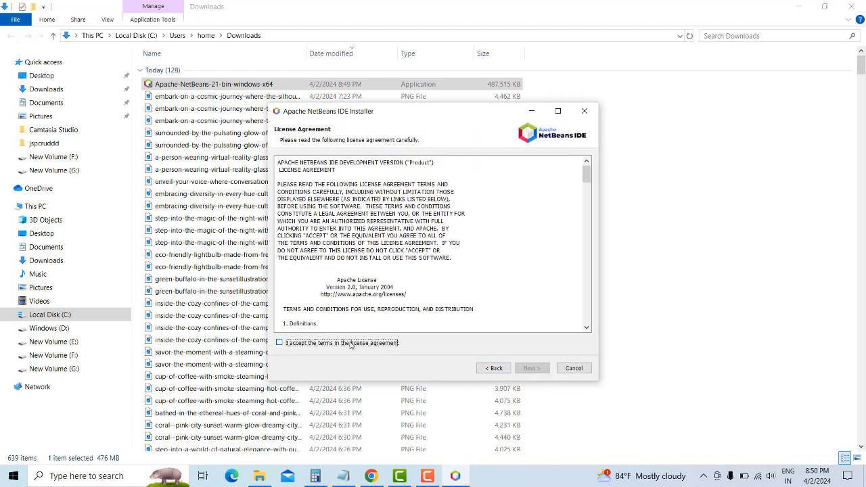
left_click(531, 369)
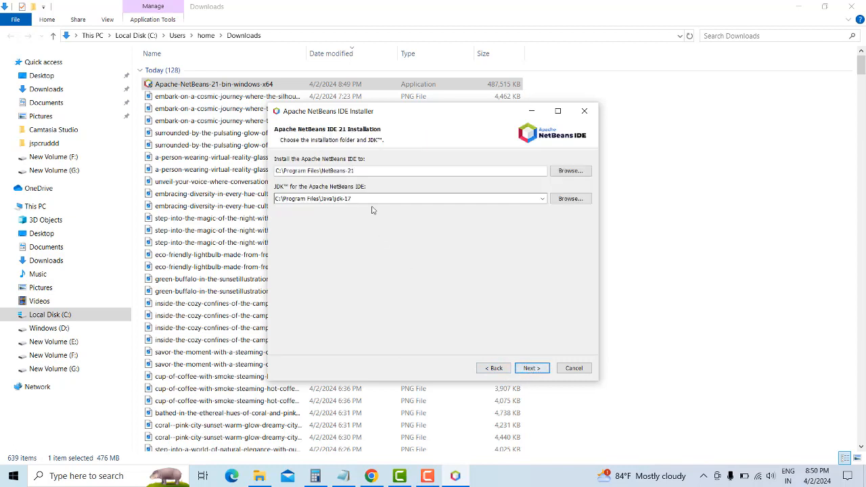
Examine the installation folder path and the selected and available JDKs for the Apache NetBeans IDE.
left_click_drag(367, 198, 115, 189)
left_click_drag(382, 170, 270, 175)
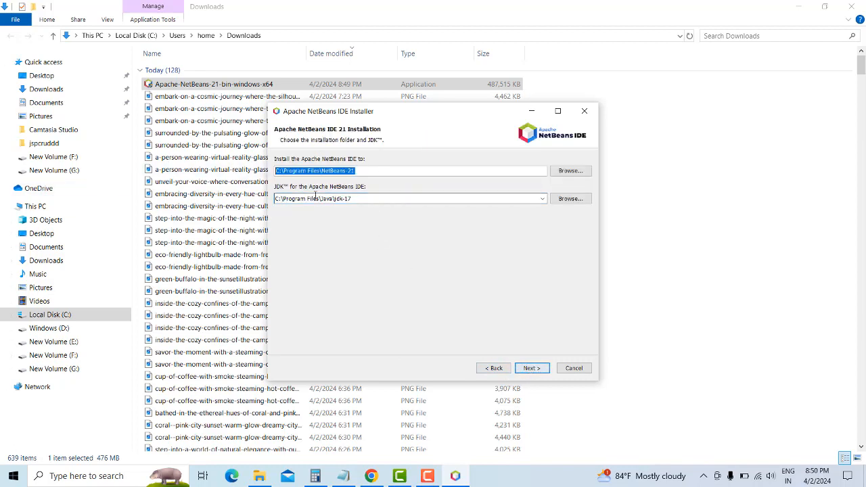
left_click_drag(379, 201, 82, 178)
left_click_drag(373, 173, 274, 172)
left_click(379, 199)
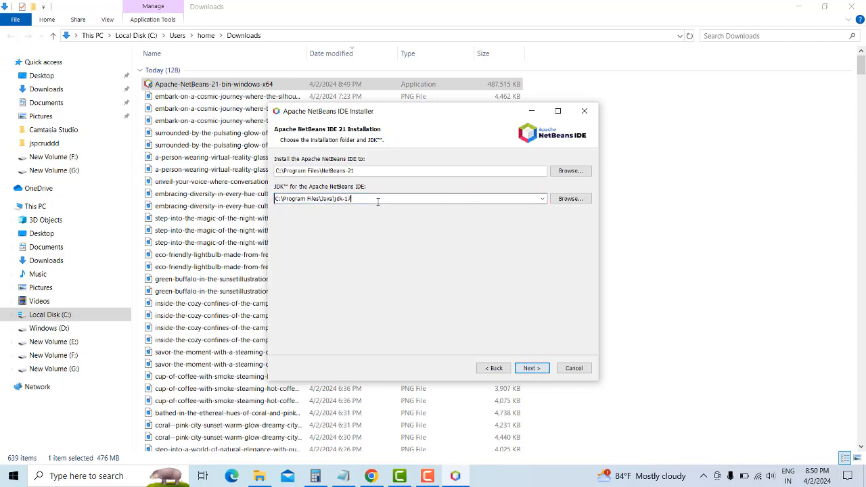
left_click_drag(379, 200, 203, 182)
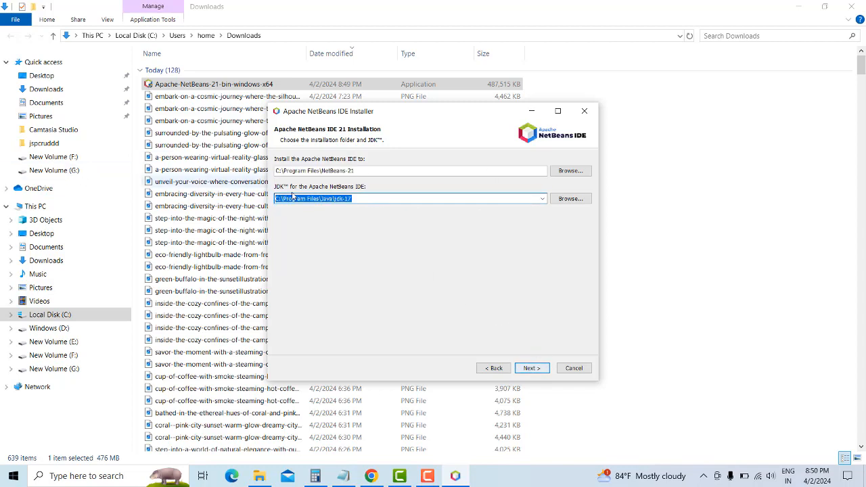
left_click(353, 198)
left_click_drag(427, 197, 111, 159)
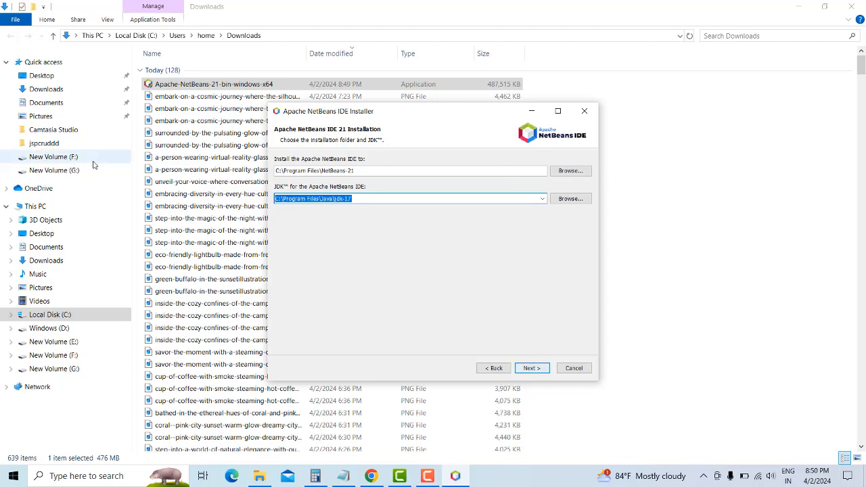
left_click(377, 199)
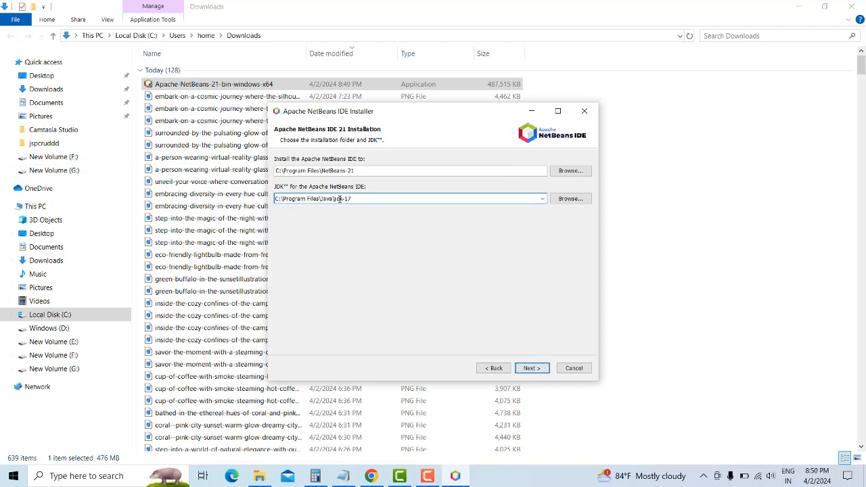
left_click_drag(335, 199, 362, 203)
left_click(363, 204)
left_click(371, 200)
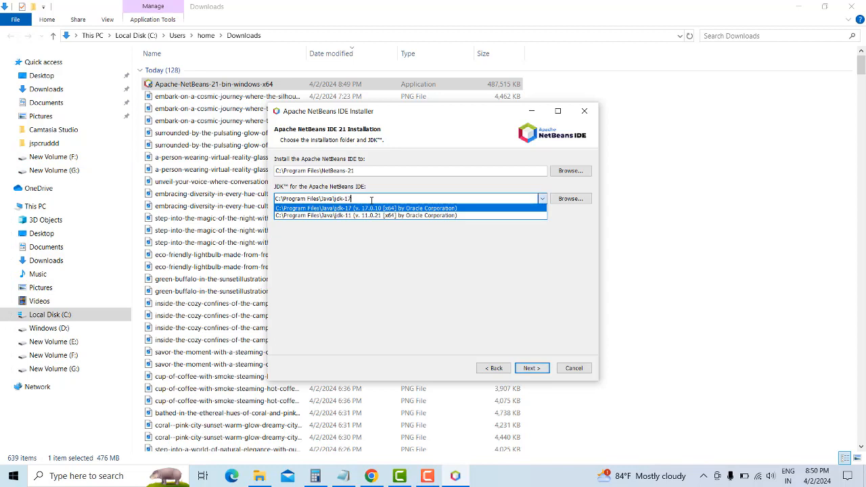
left_click(380, 191)
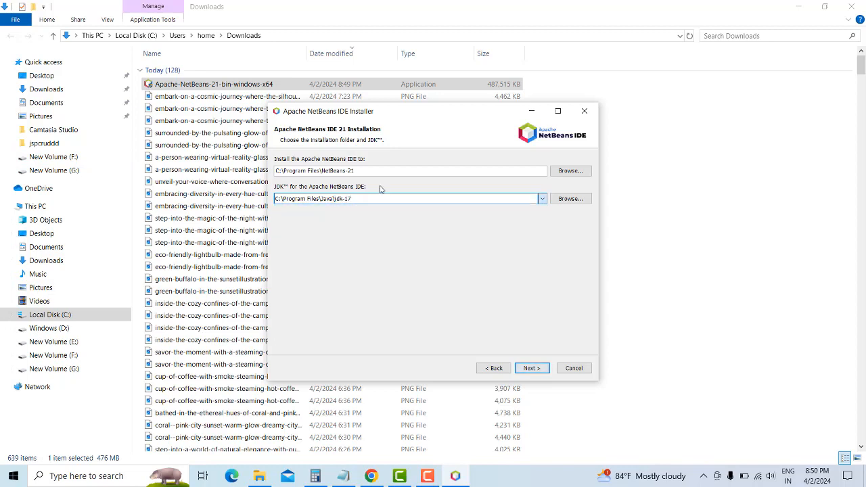
triple_click(366, 197)
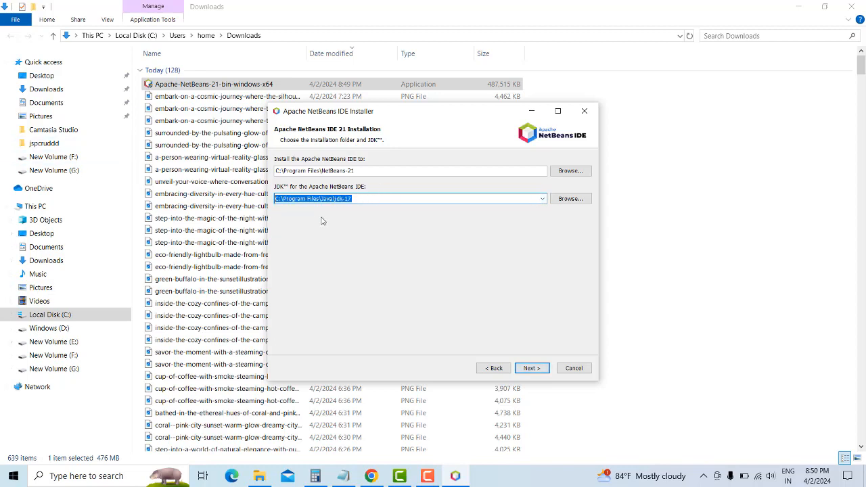
Accept the folder and JDK settings, install the IDE with Check for Updates enabled and finish the setup.
left_click(532, 369)
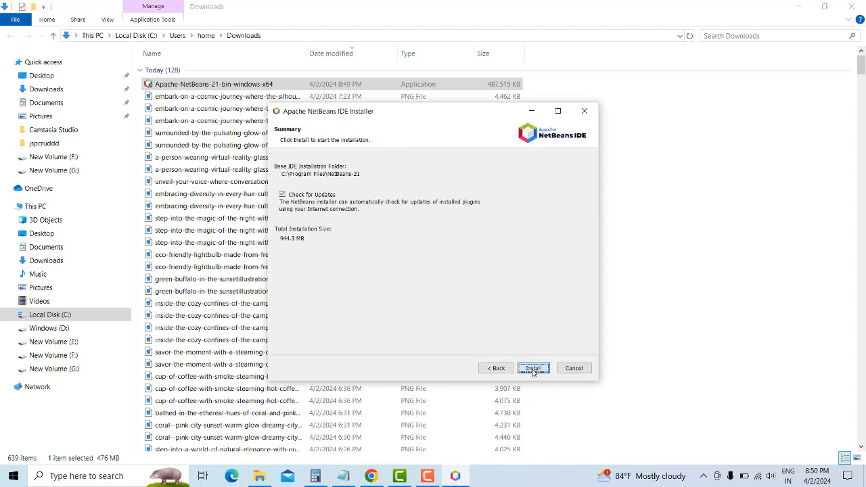
left_click(282, 196)
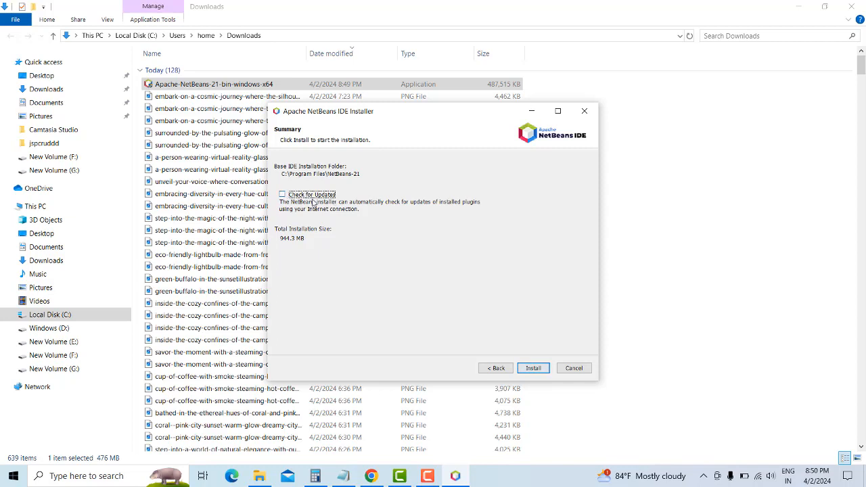
left_click(283, 195)
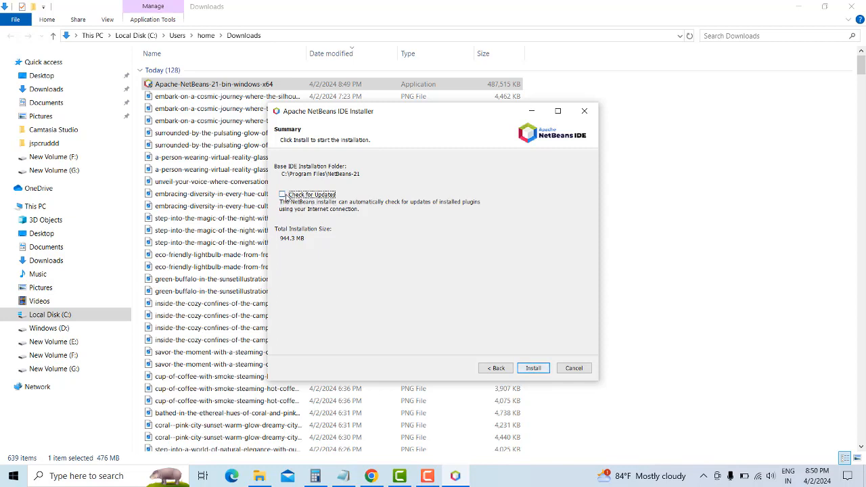
left_click(534, 369)
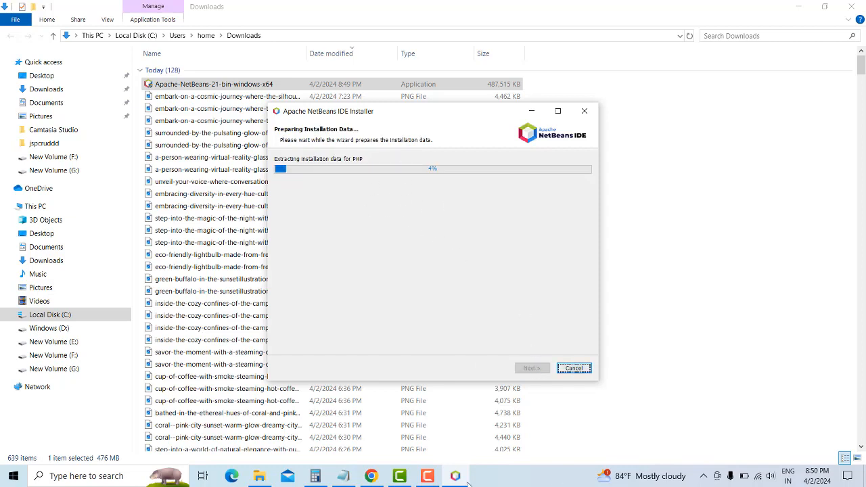
left_click(428, 477)
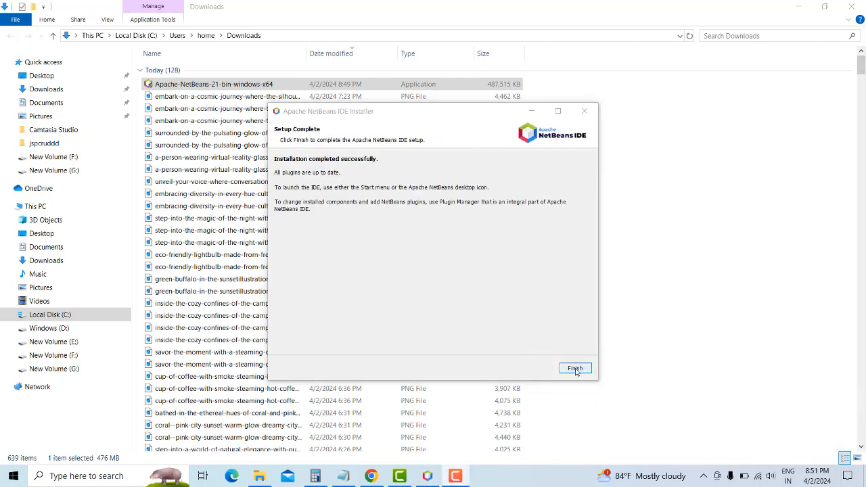
left_click(575, 370)
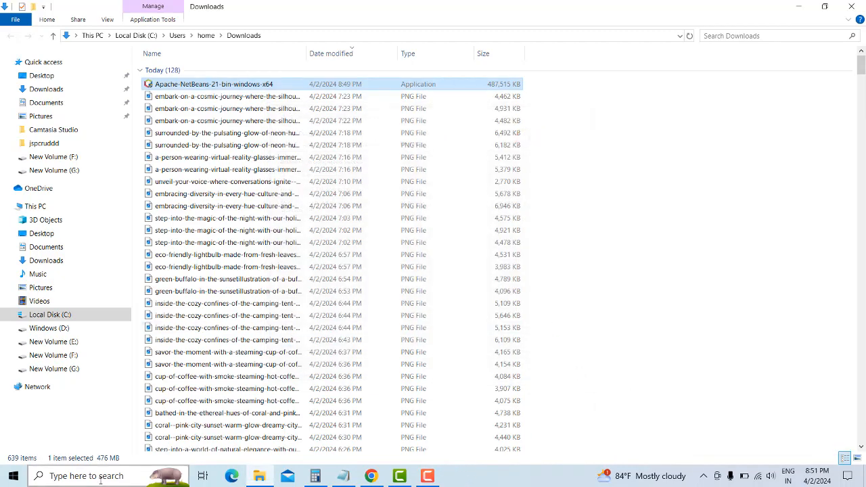
Search Windows for "net", launch Apache NetBeans IDE 21 and maximize its window.
left_click(72, 477)
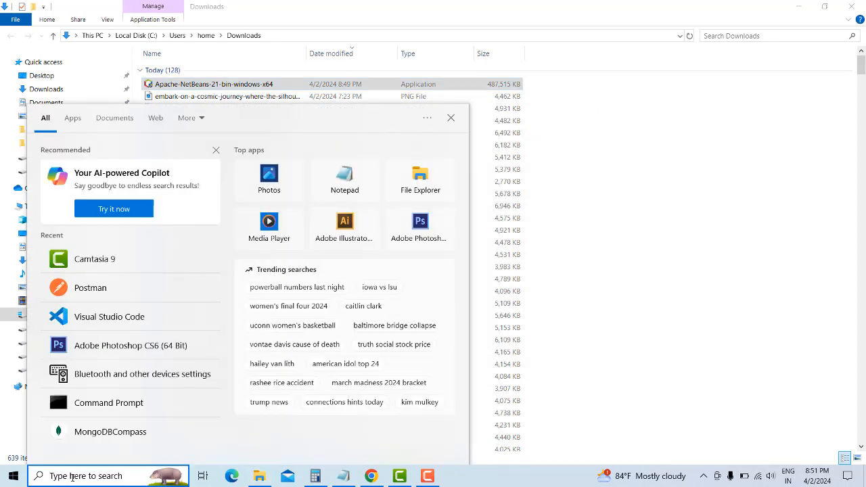
type("ne")
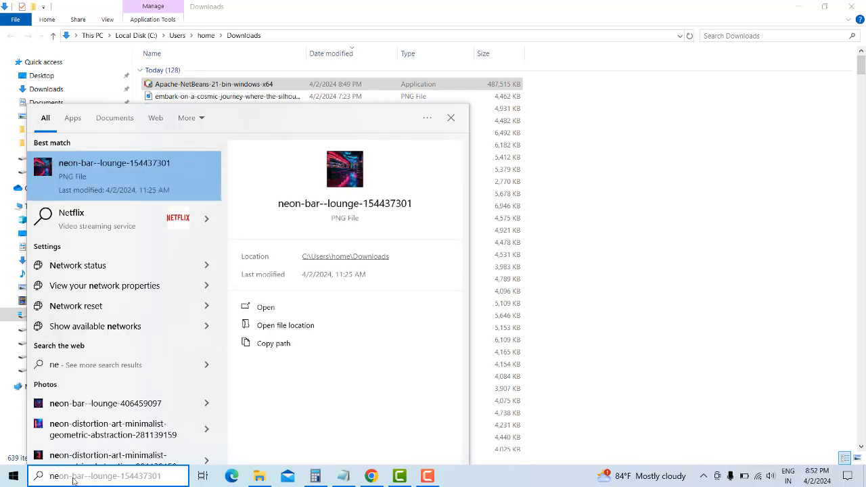
type("t")
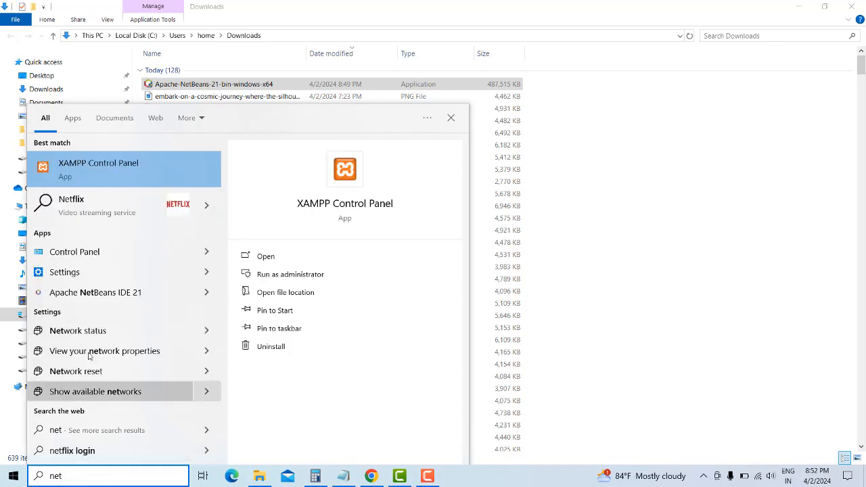
left_click(102, 291)
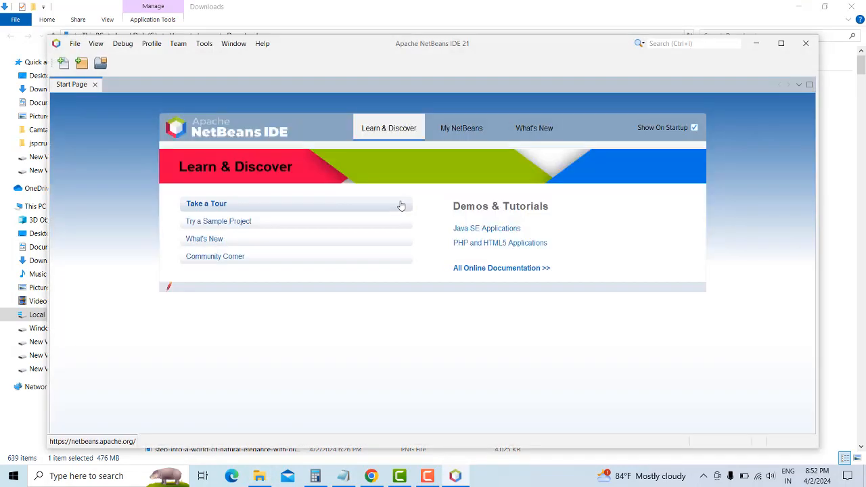
double_click(353, 53)
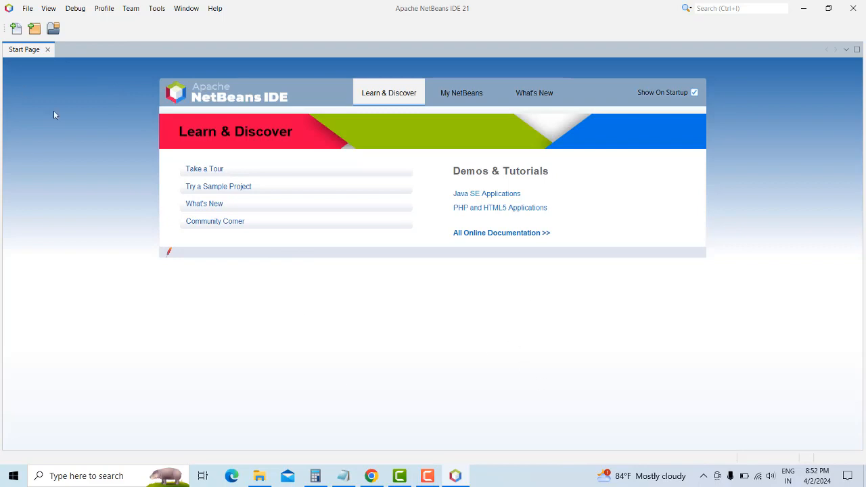
Start a new project of type Java Application in the Java with Ant category and continue to its name and location settings.
left_click(30, 10)
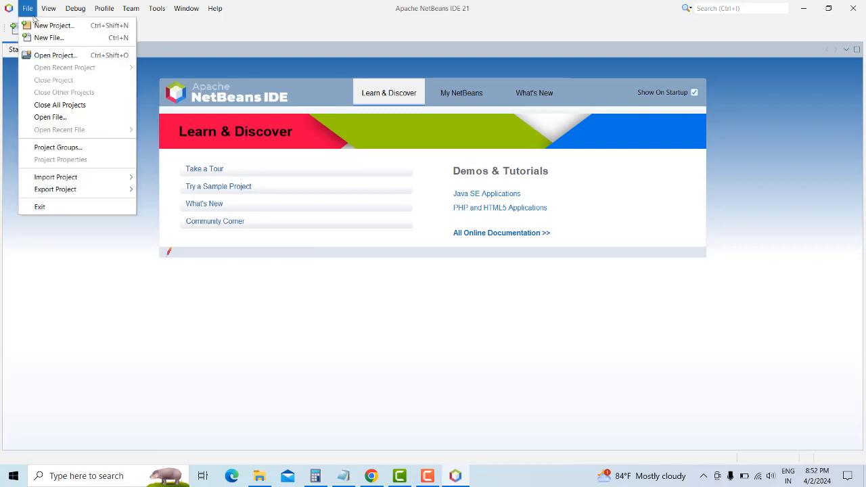
left_click(39, 25)
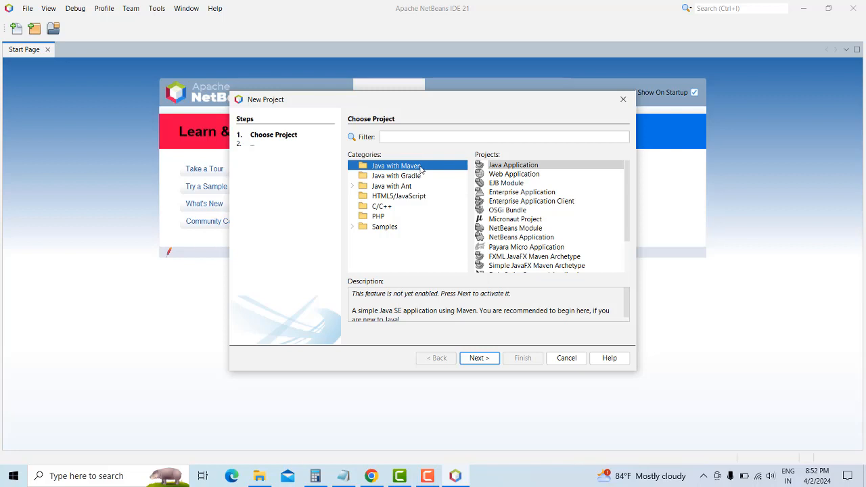
left_click(404, 190)
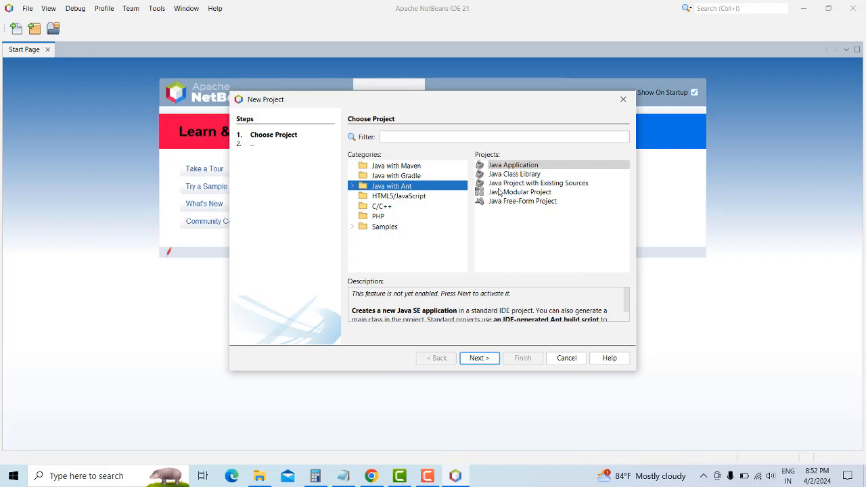
left_click(487, 360)
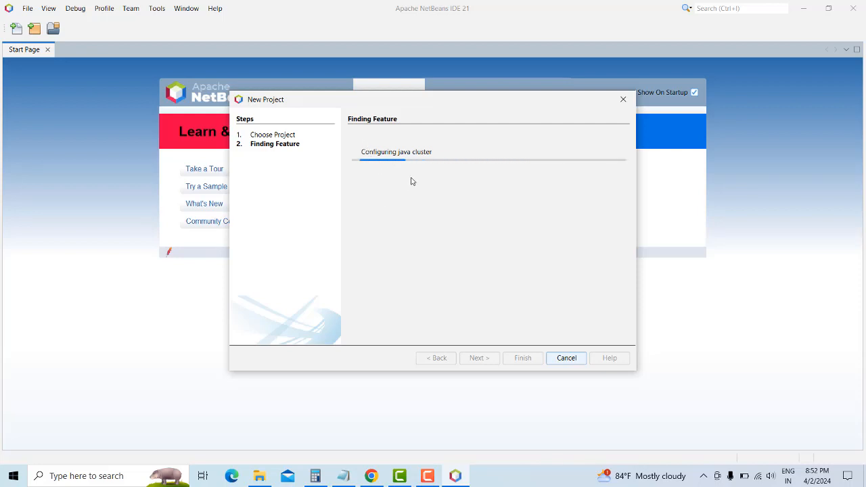
left_click(427, 476)
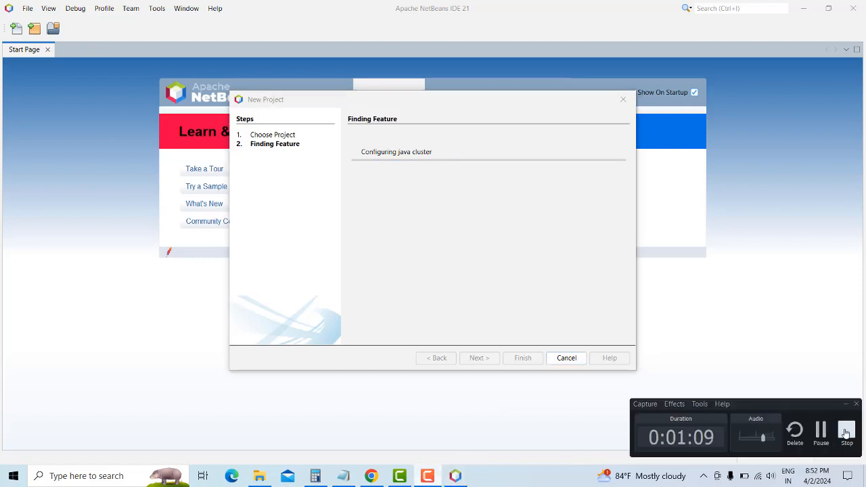
Name the project FirstApp, turn off Create Main Class and create the project.
left_click(392, 267)
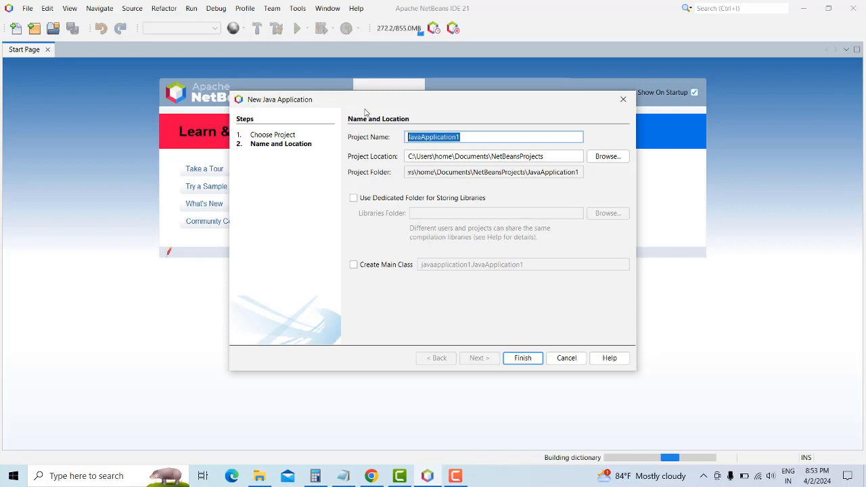
type("FirstApp")
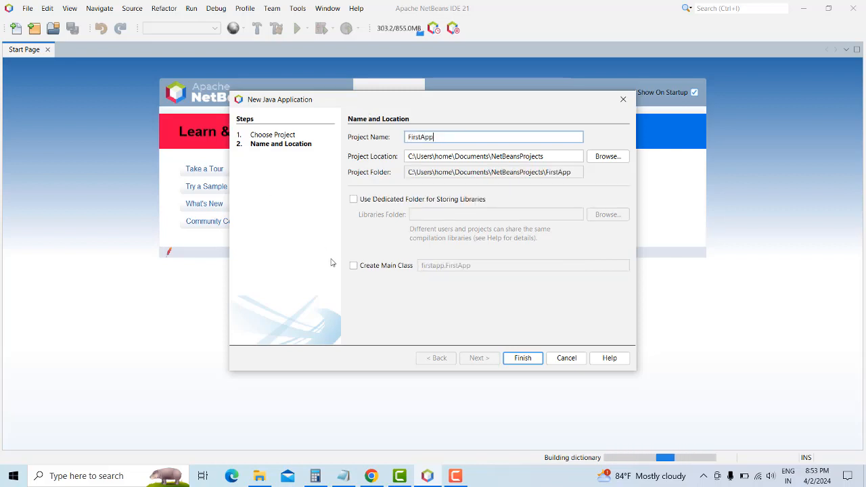
left_click(354, 266)
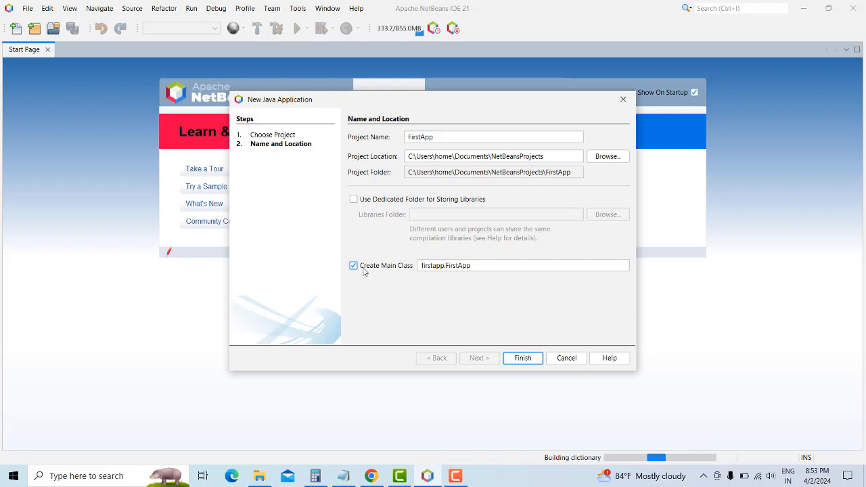
left_click(354, 266)
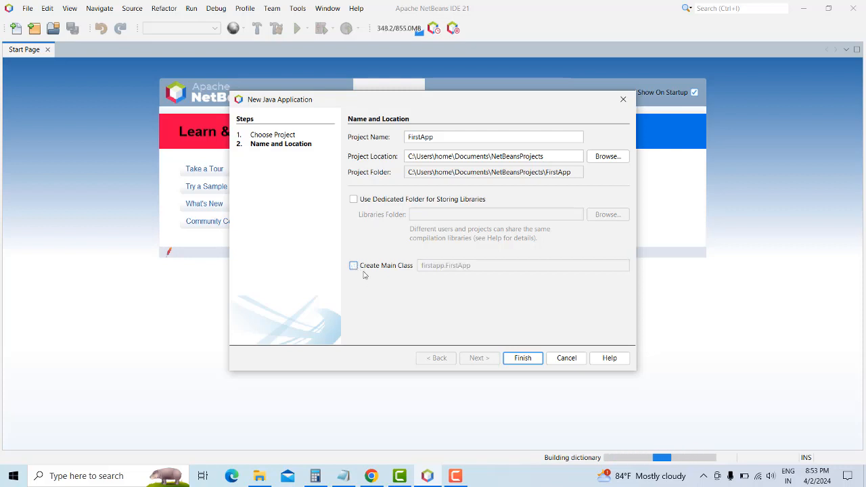
left_click(533, 361)
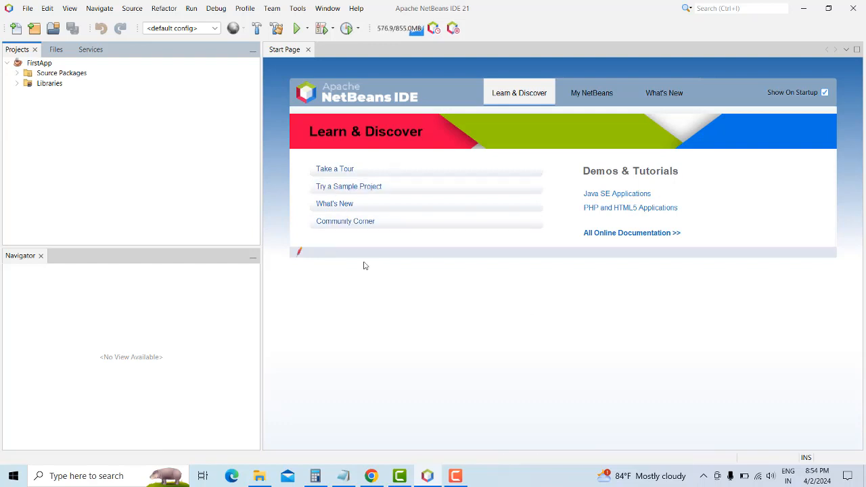
Expand the Source Packages of the FirstApp project.
left_click(17, 73)
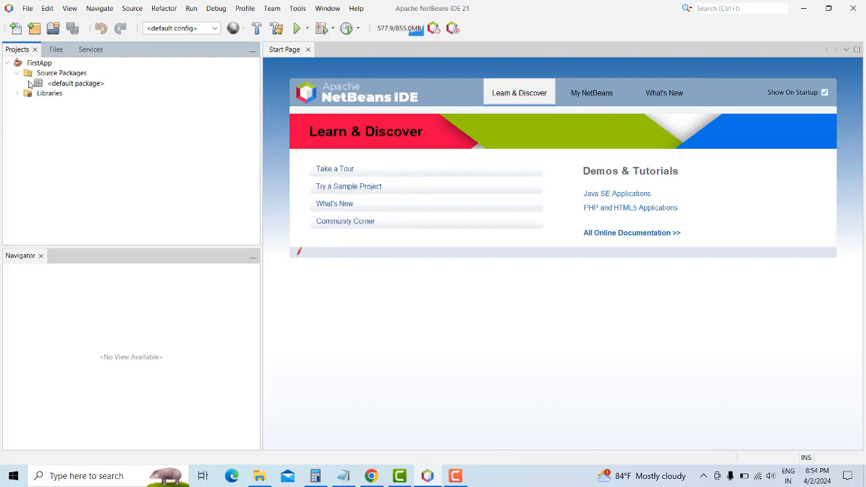